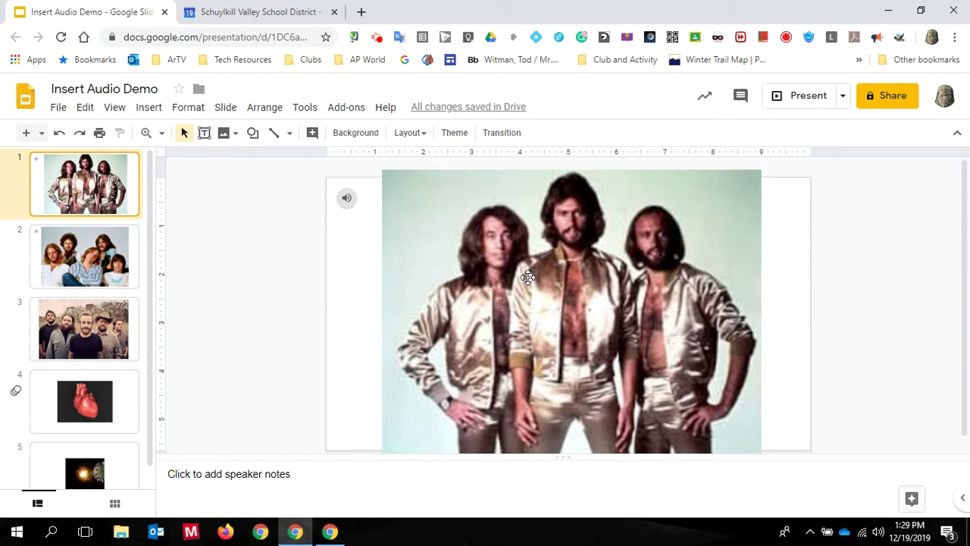
Inspect the existing audio clips on band slides 1 and 2, then move to slide 3
click(342, 201)
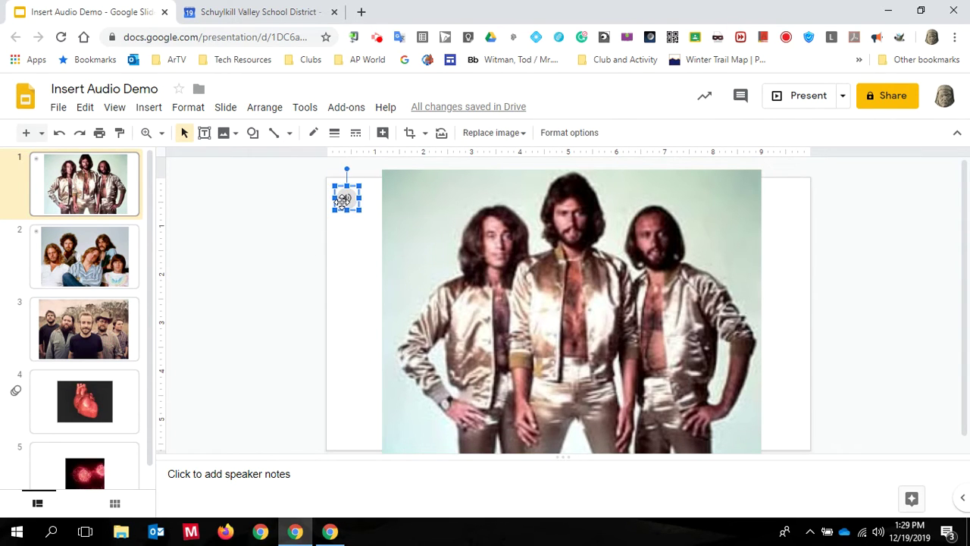
click(107, 252)
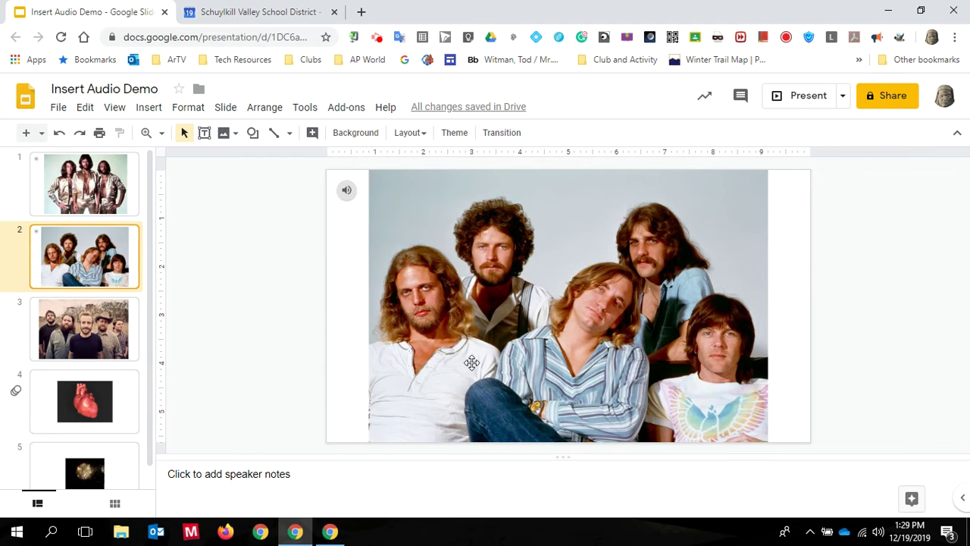
click(346, 191)
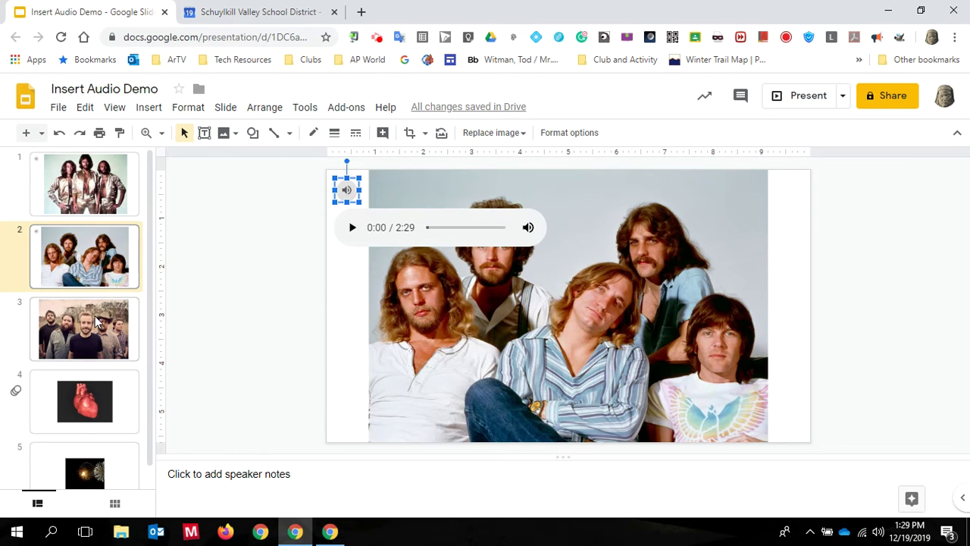
click(123, 325)
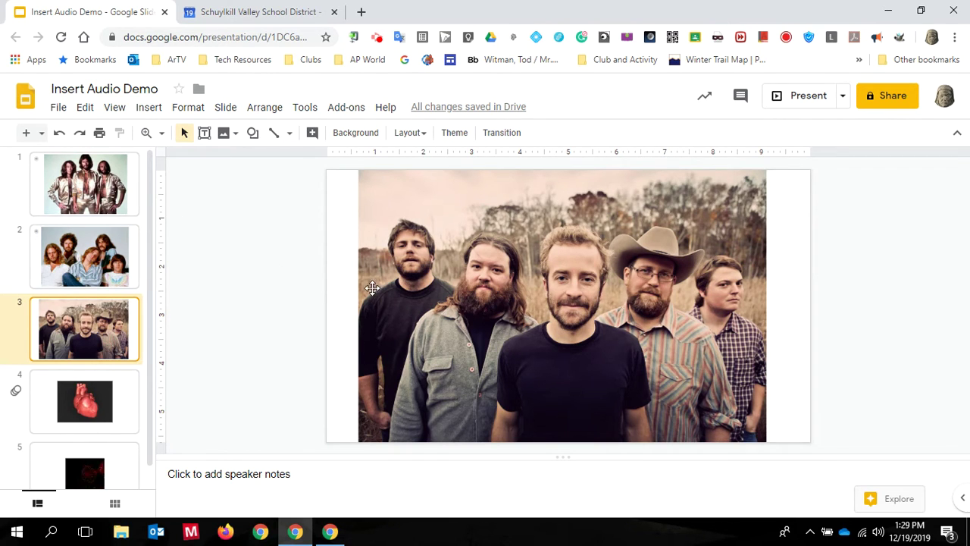
Insert the 'TbT Where is my Mind' audio file from My Drive onto slide 3
click(150, 108)
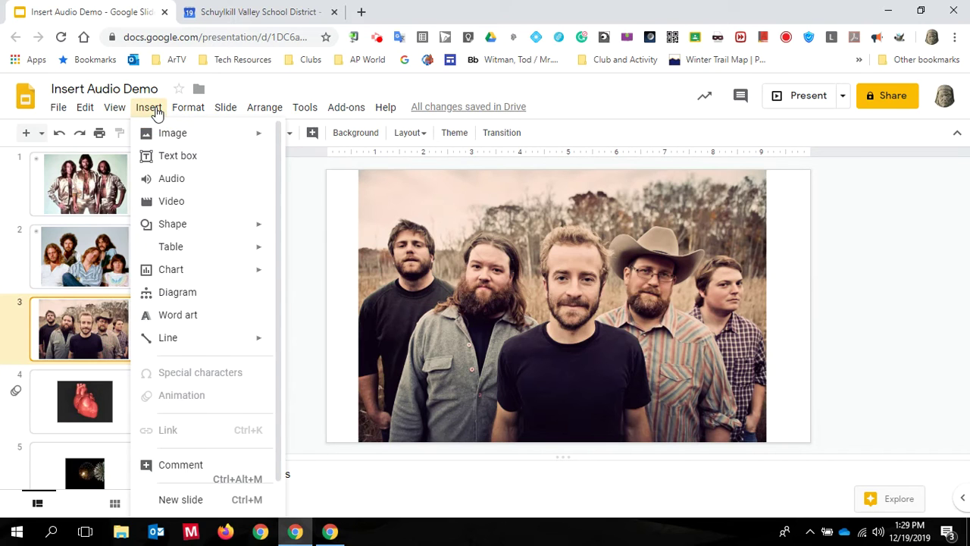
mouse_move(182, 107)
mouse_move(147, 110)
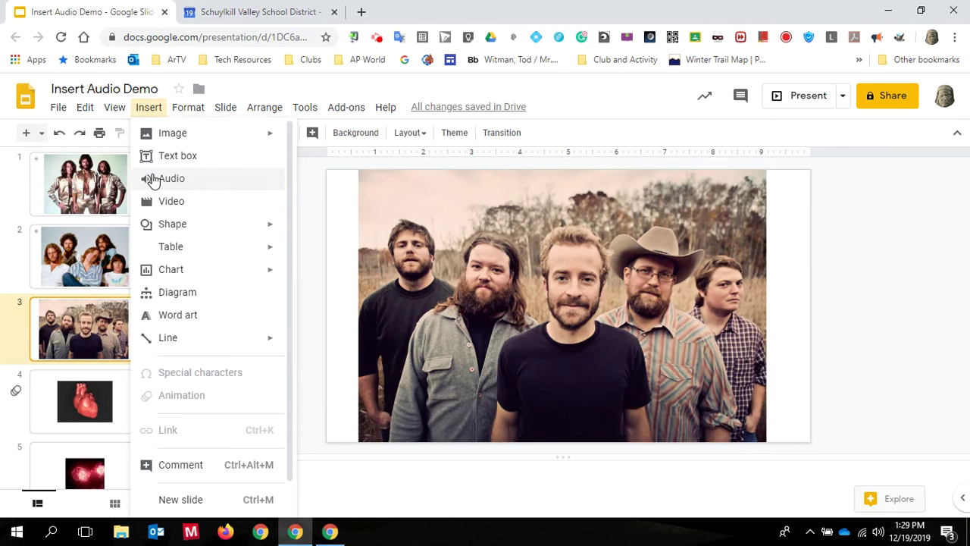
click(151, 180)
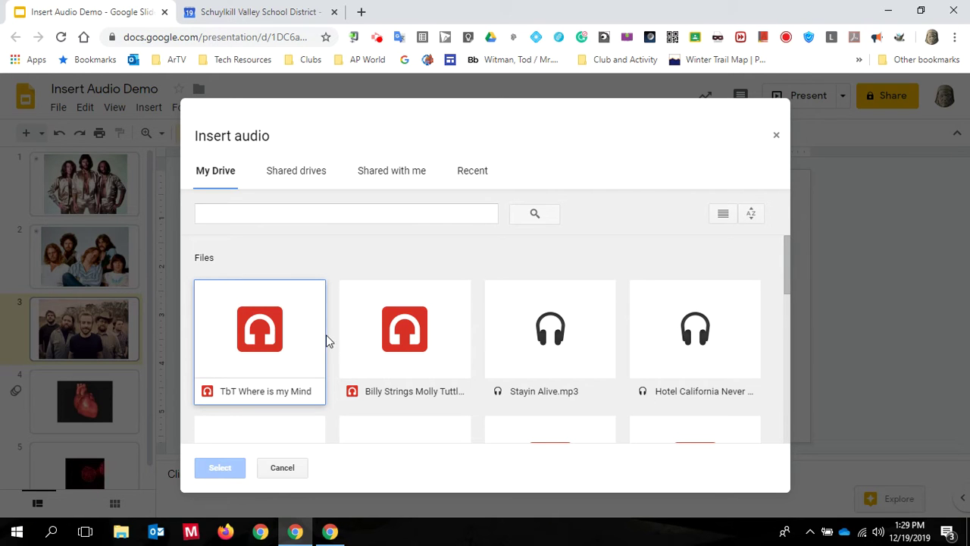
double_click(276, 339)
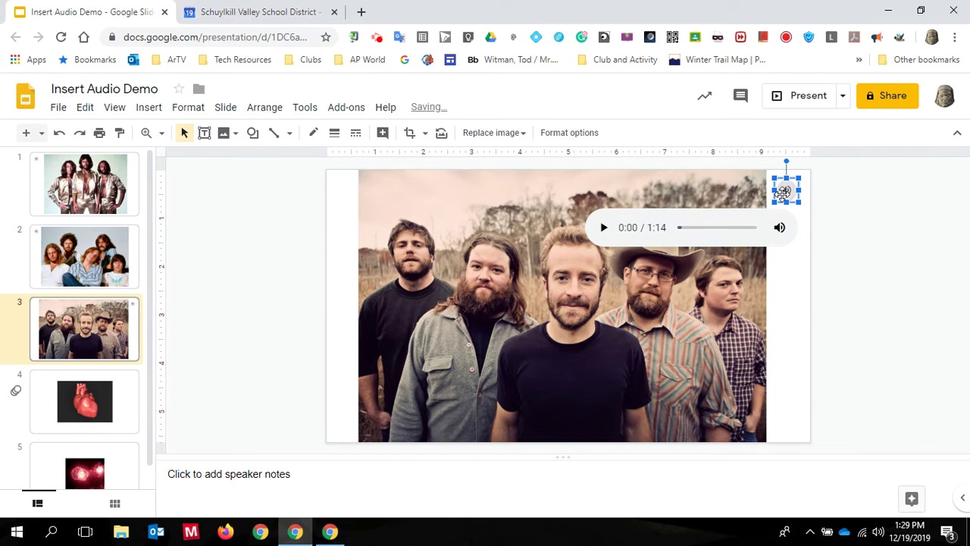
Move slide 3's audio icon to the top-left corner and preview the 1:14 track briefly
click(782, 193)
drag(781, 193, 337, 197)
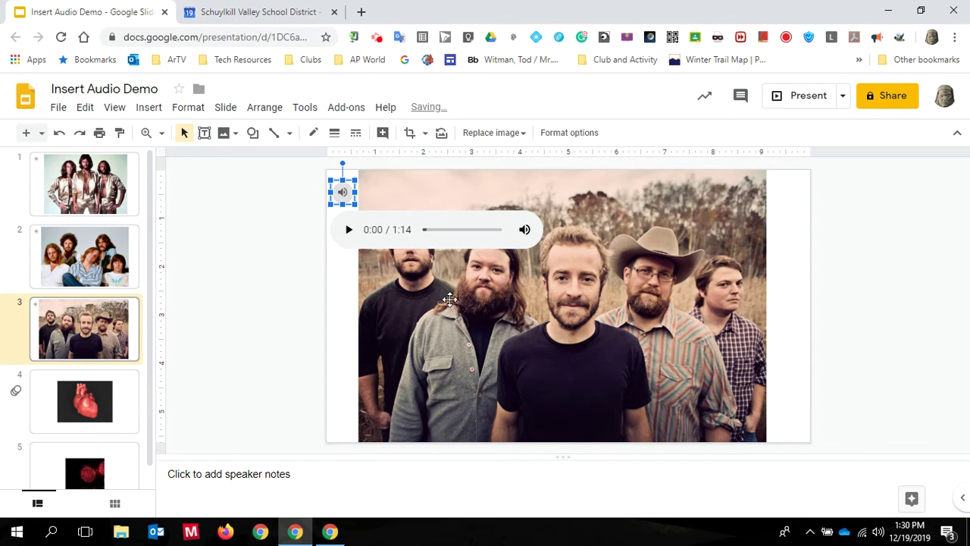
click(349, 231)
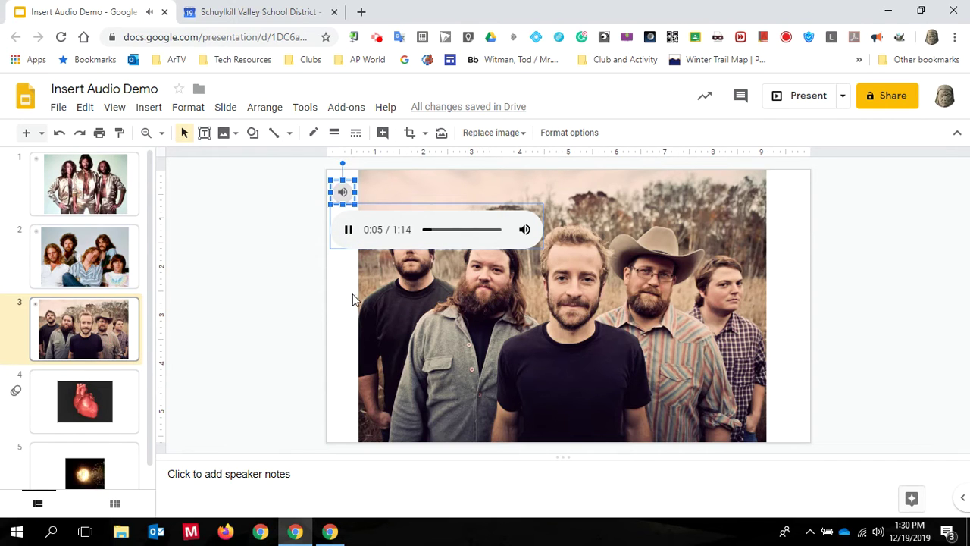
click(350, 232)
click(783, 298)
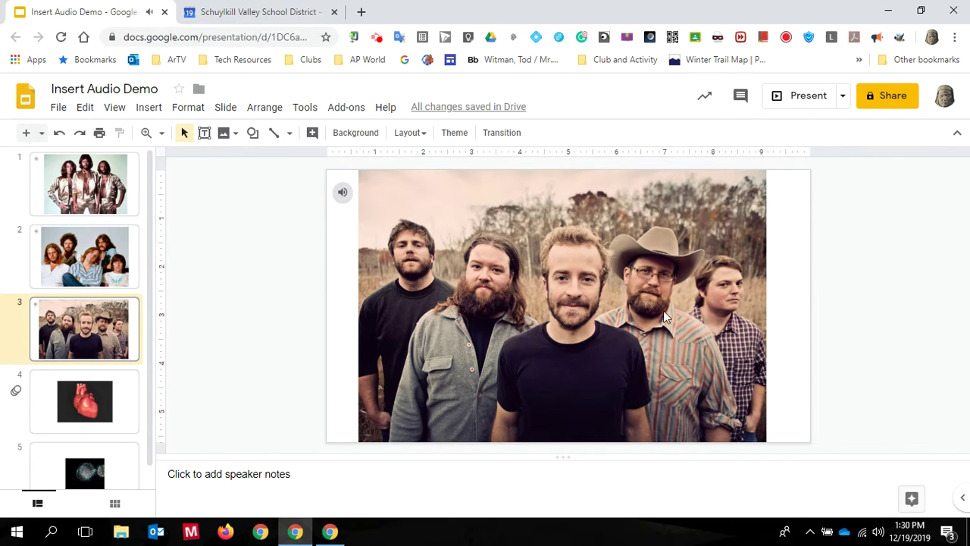
Select the 1:52 audio clip on slide 1 and bring up its Format options playback settings
click(108, 192)
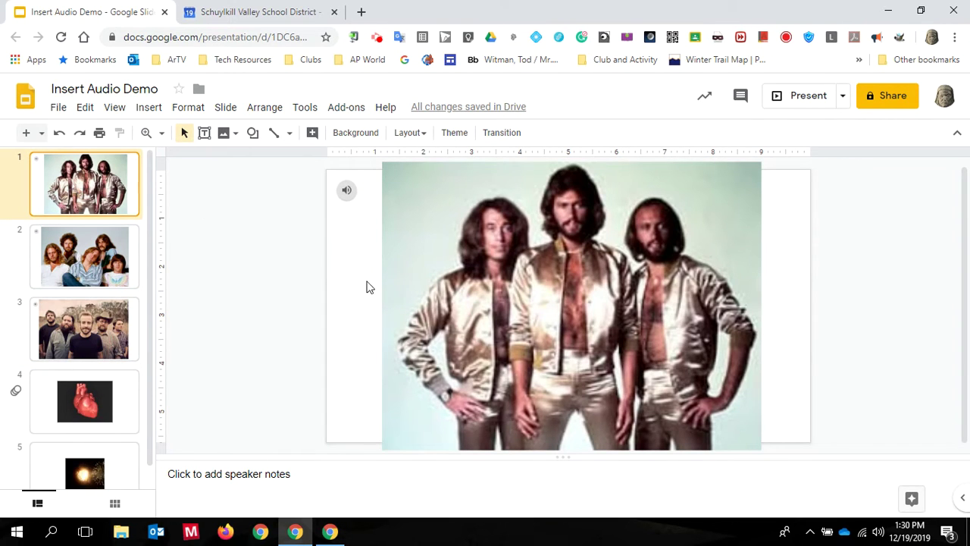
mouse_move(346, 191)
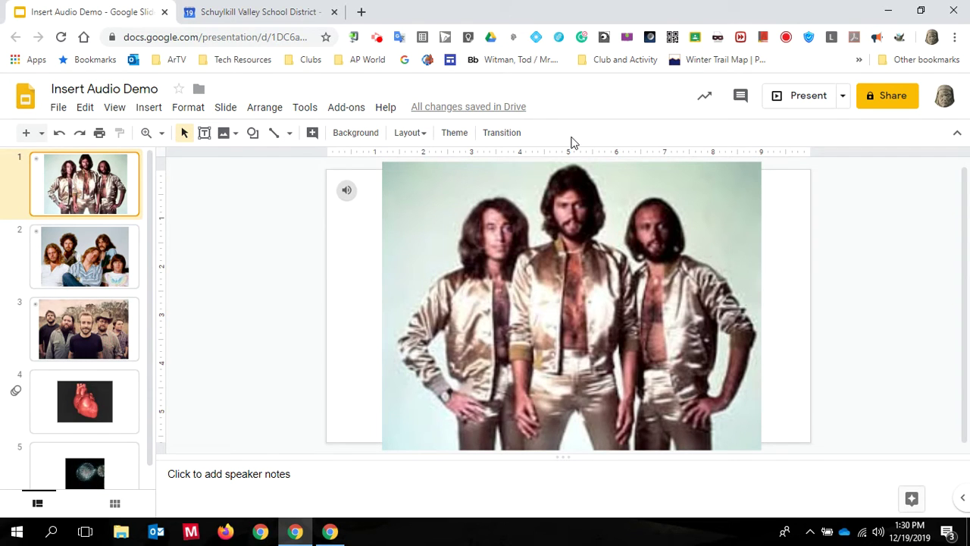
click(346, 190)
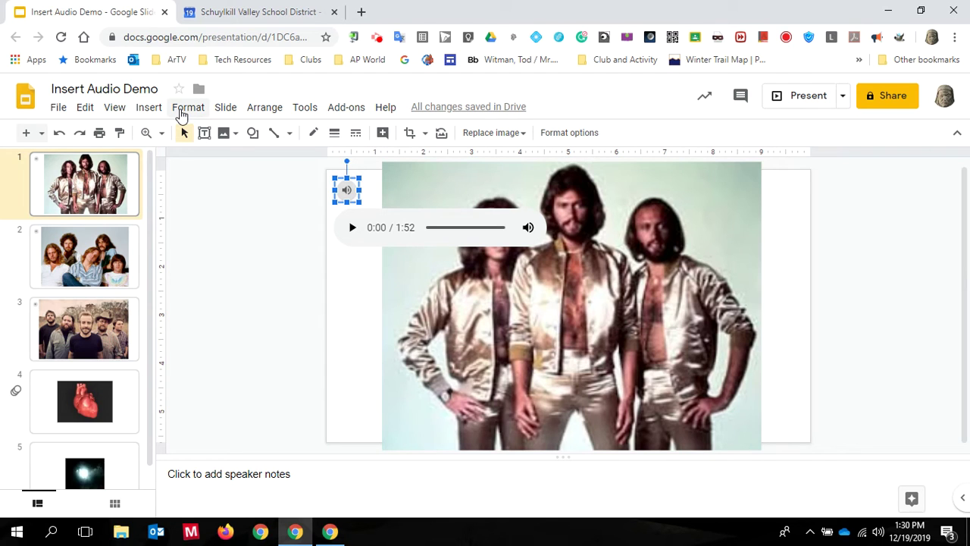
click(575, 135)
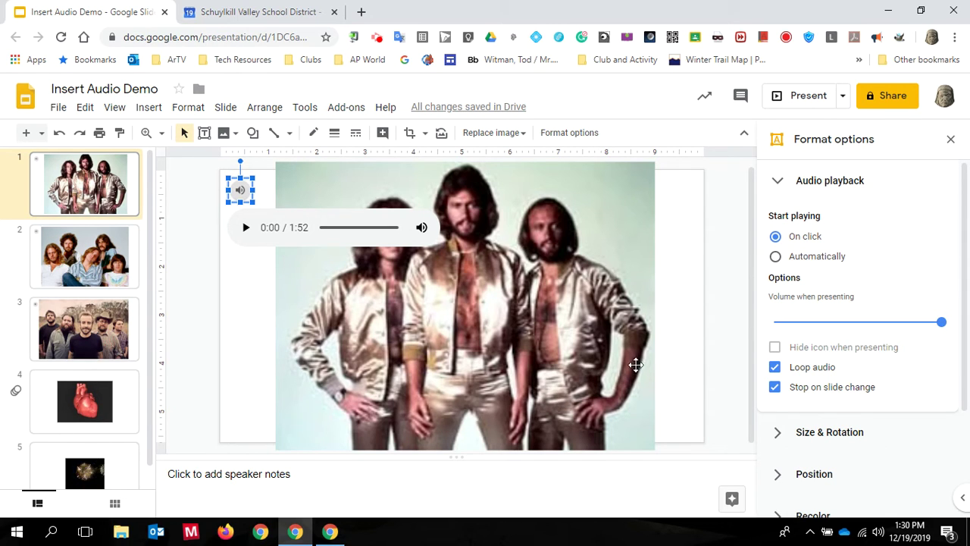
Set slide 1's audio to start automatically, hide its icon, and turn off Stop on slide change
click(776, 257)
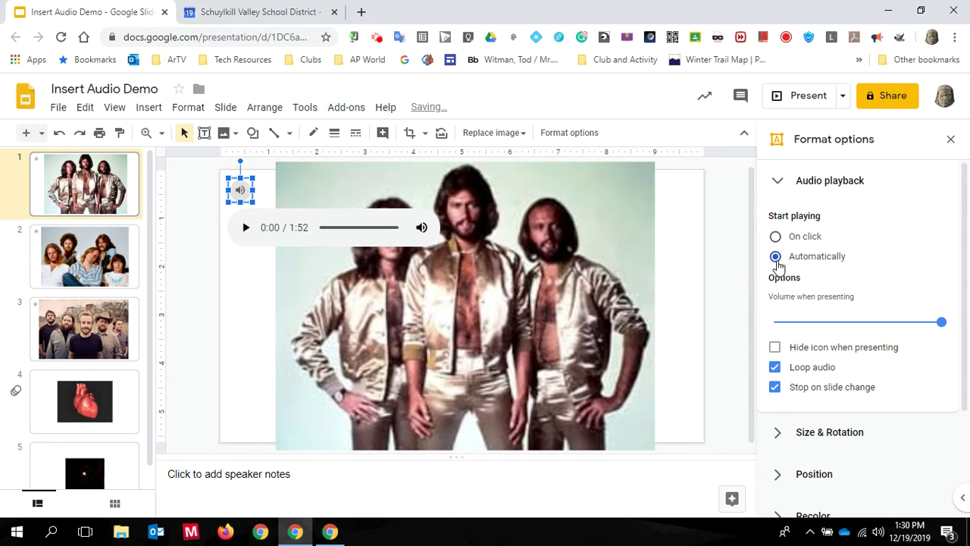
click(775, 349)
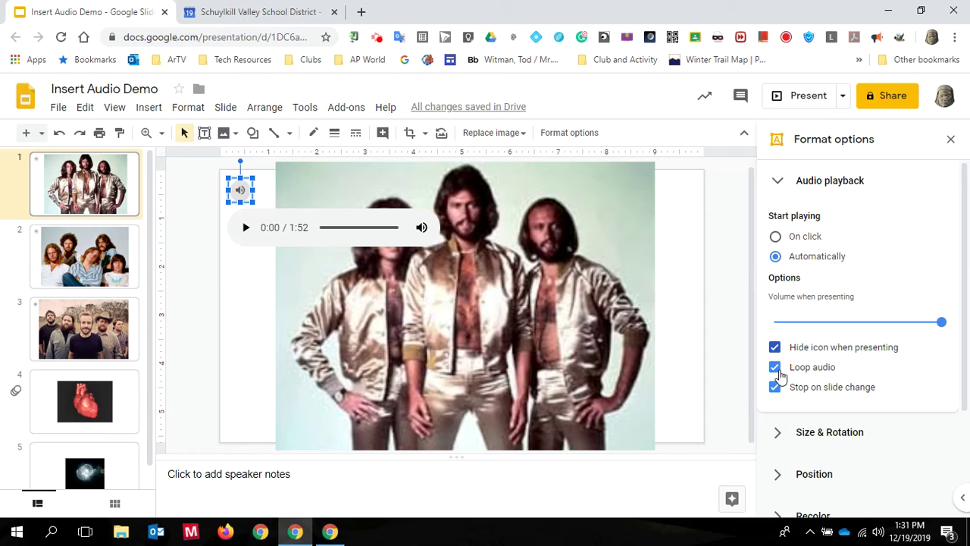
click(776, 388)
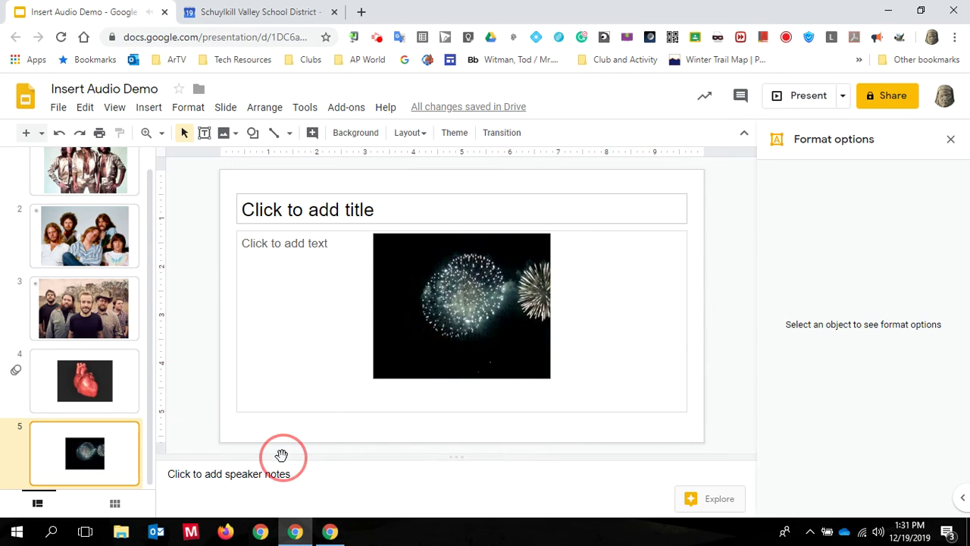
Turn Stop on slide change back on for slide 1's audio
scroll(102, 398, up, 1)
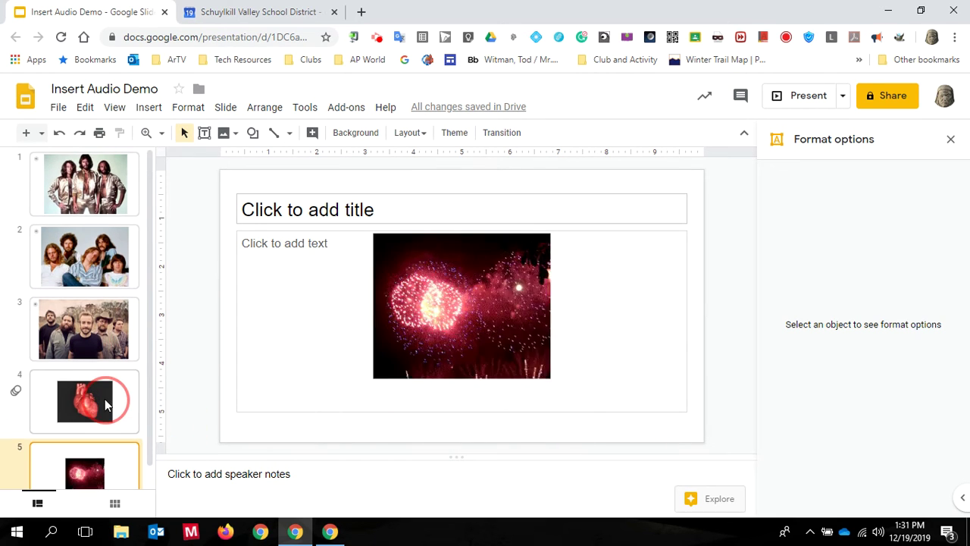
click(108, 193)
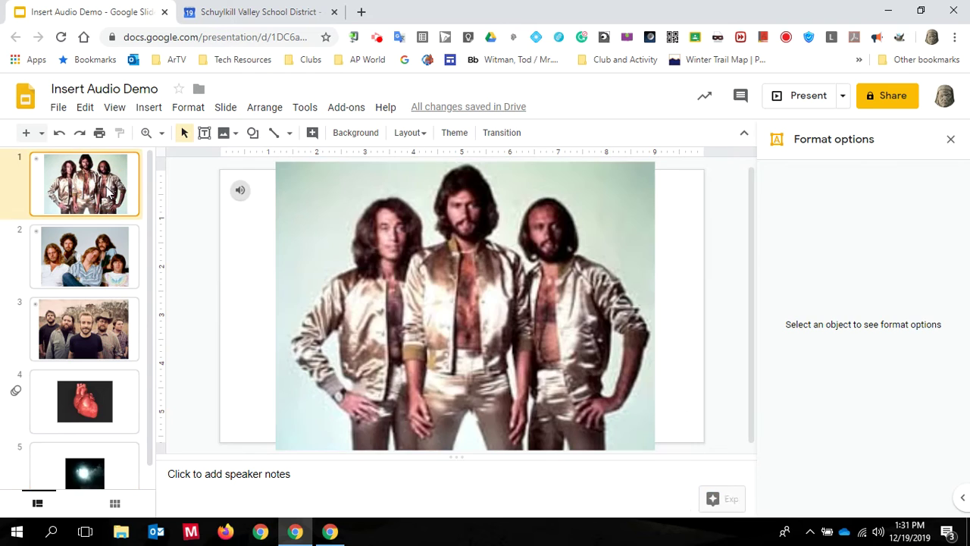
click(241, 189)
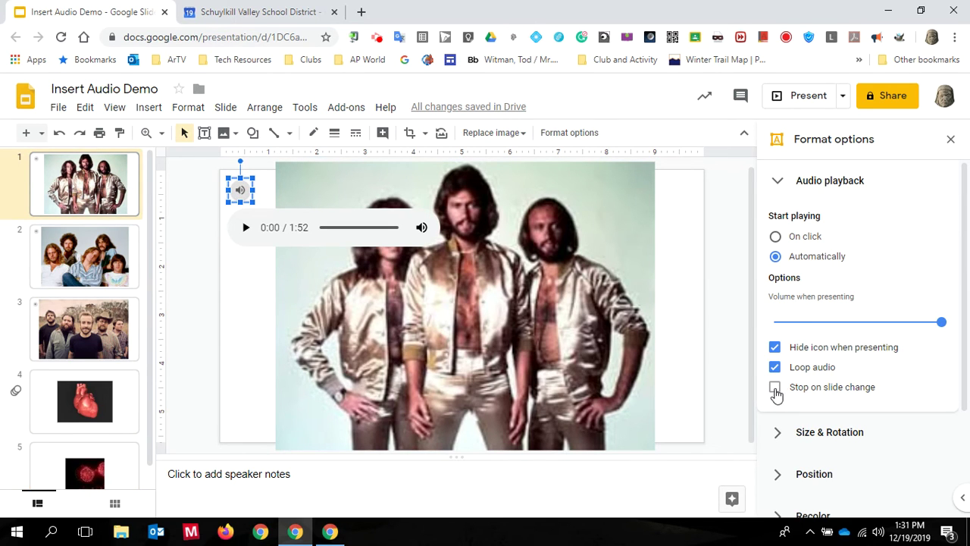
click(776, 390)
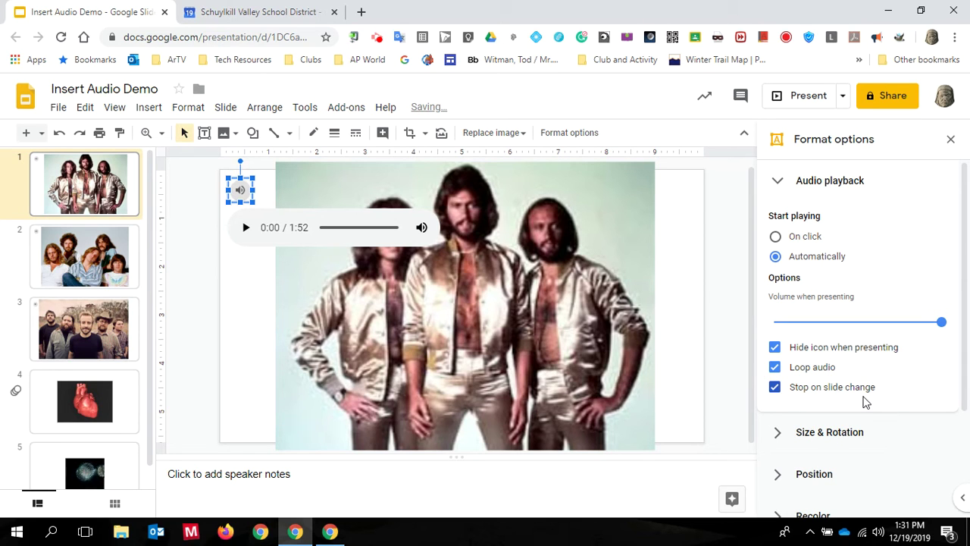
Set slide 2's audio to play automatically with its icon hidden when presenting
click(87, 260)
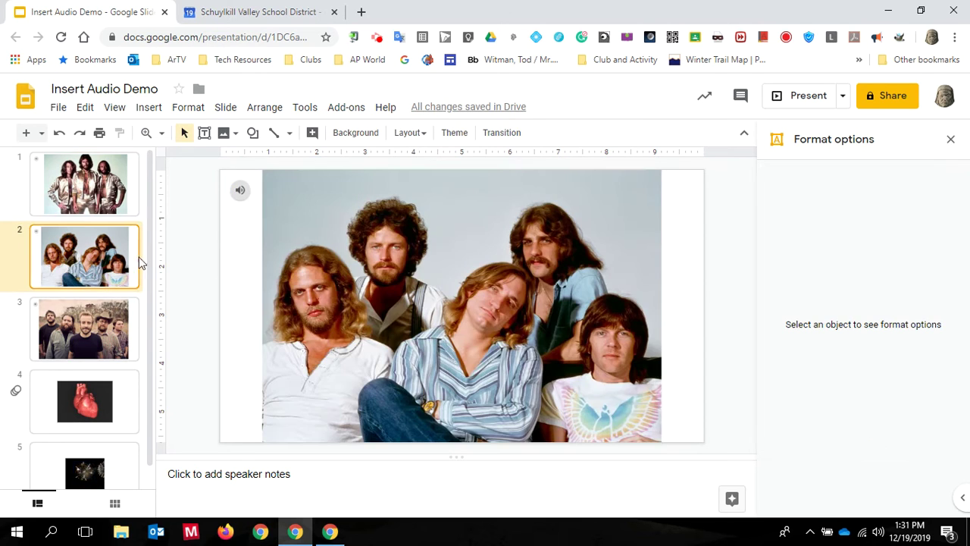
click(239, 189)
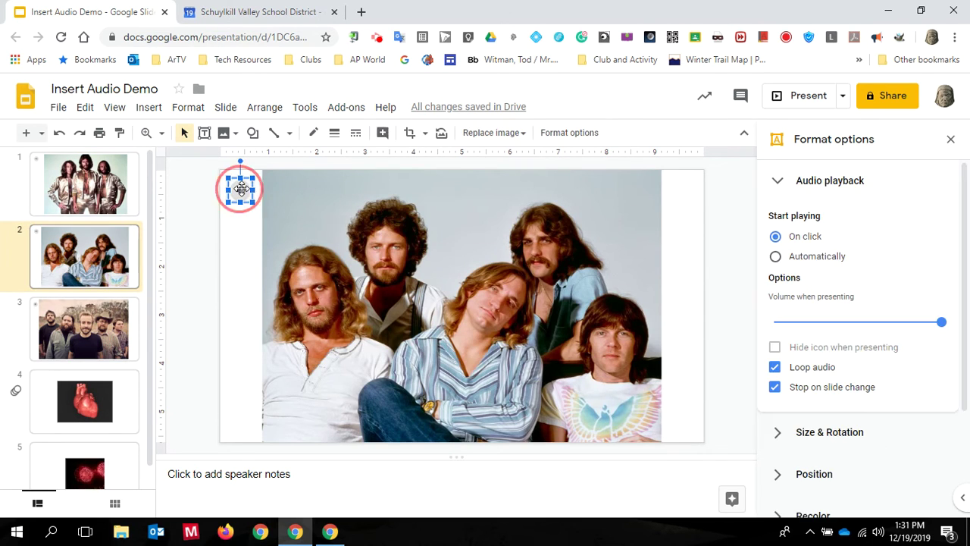
click(776, 257)
click(774, 348)
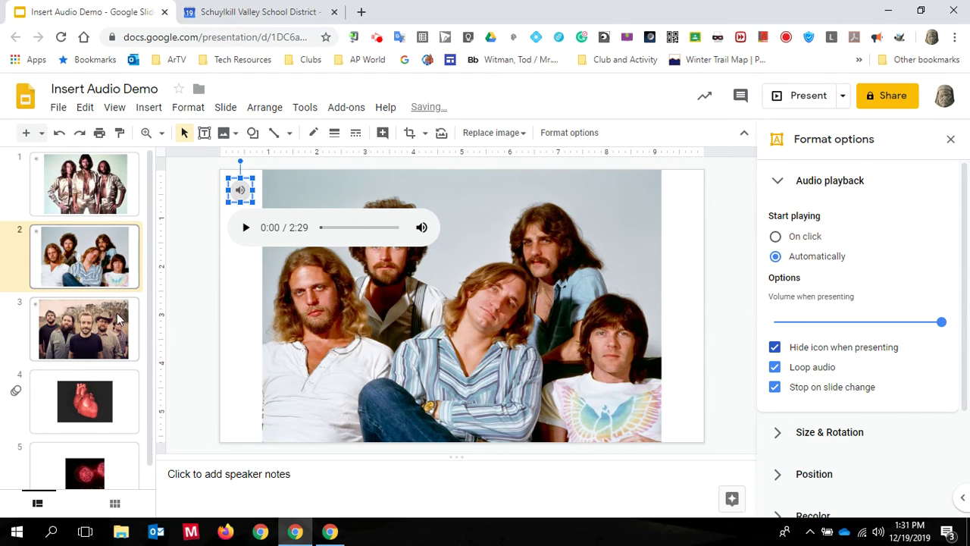
Set slide 3's audio to play automatically, hide its icon, and loop
click(101, 328)
click(236, 191)
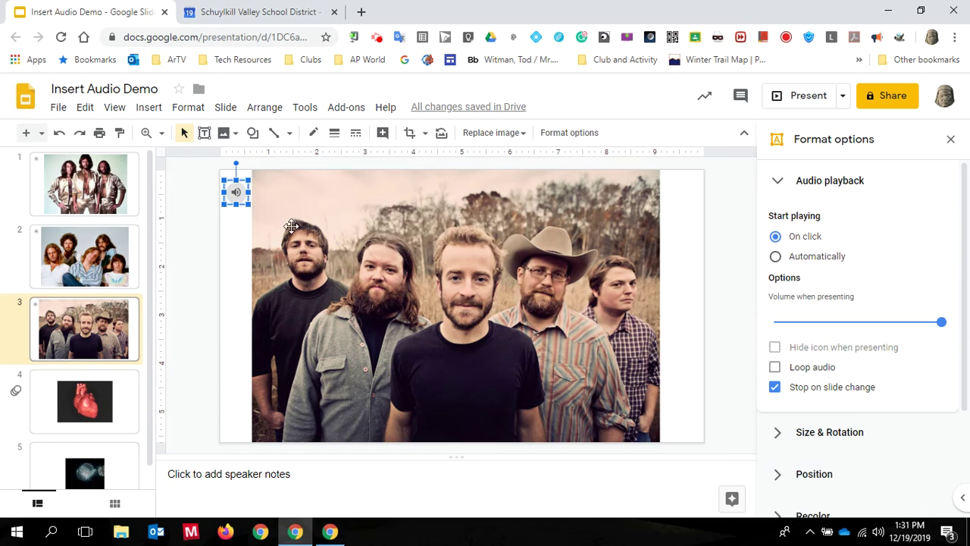
click(776, 257)
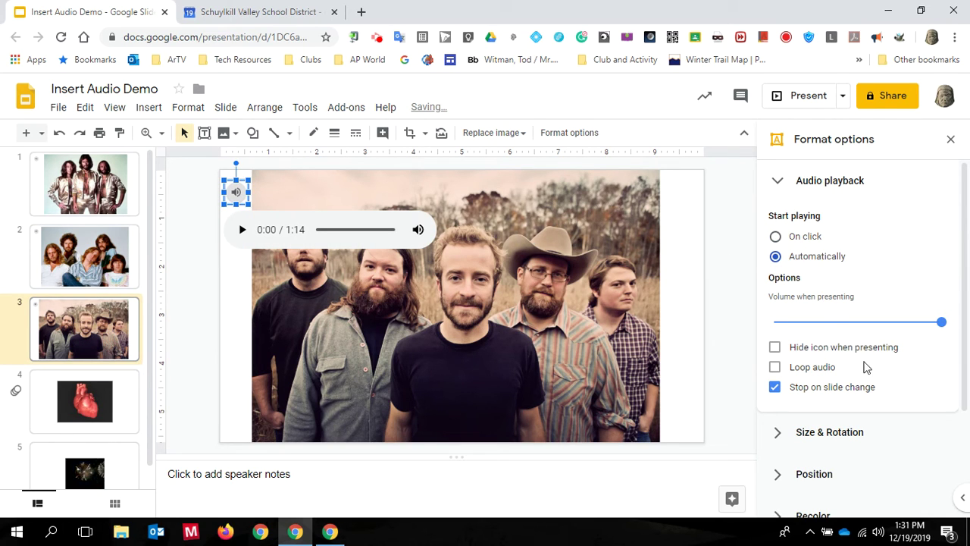
click(775, 347)
click(788, 368)
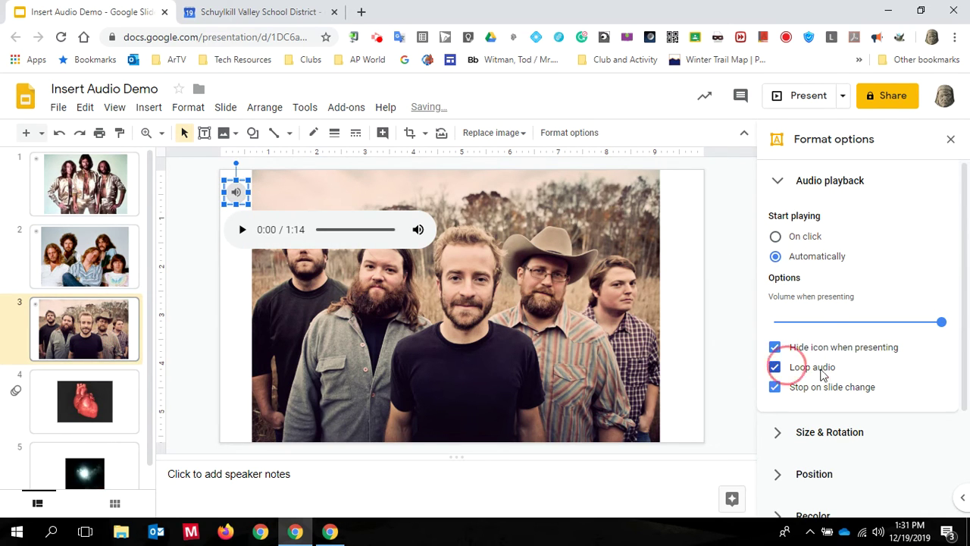
click(84, 193)
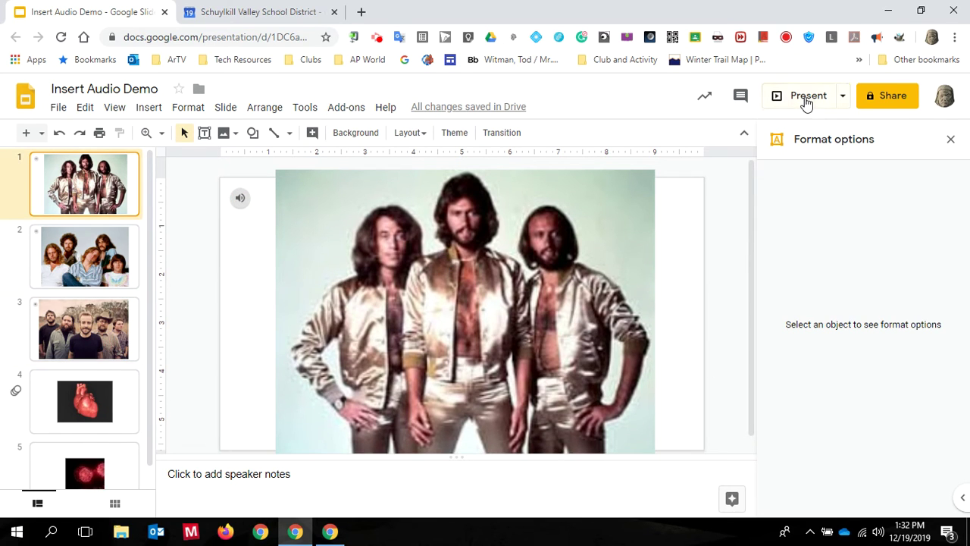
Present the slideshow from slide 1 to test the band audio playback
click(806, 101)
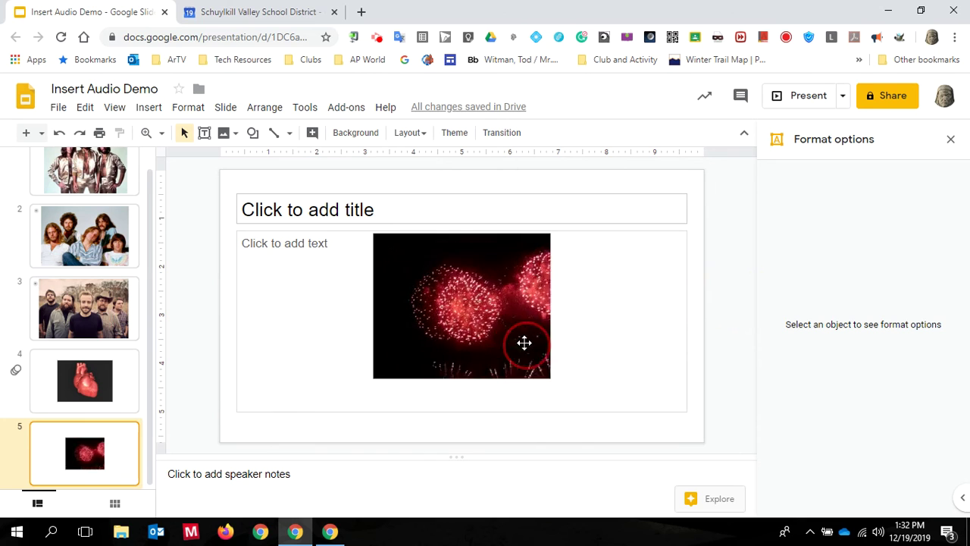
scroll(83, 320, up, 1)
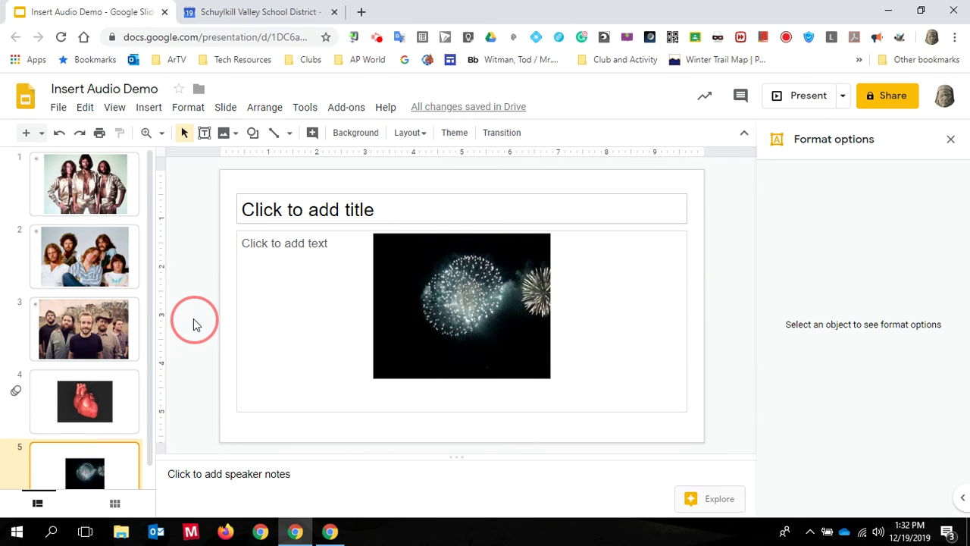